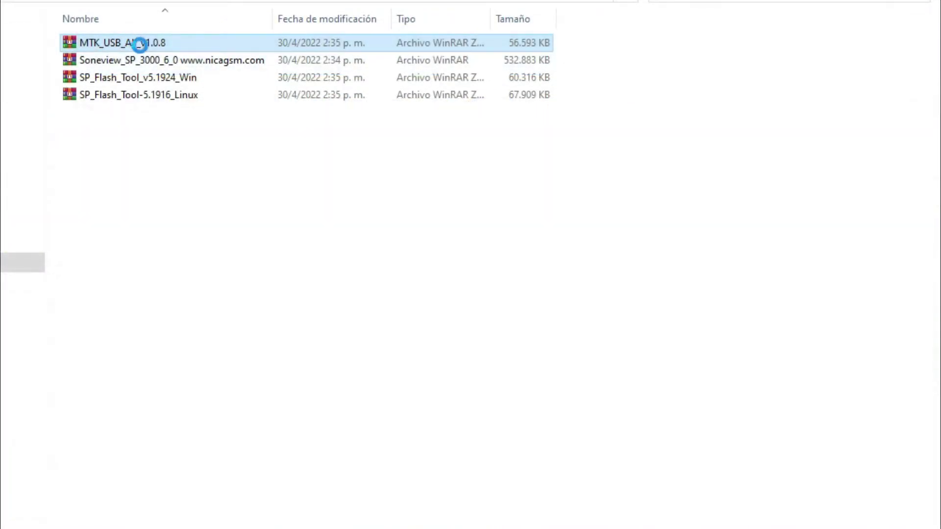
Step: Extract the MTK_USB_All_v1.0.8 archive in place and run the MTK_USB_All_v1.0.8 application from the extracted folder through its setup
right_click(133, 41)
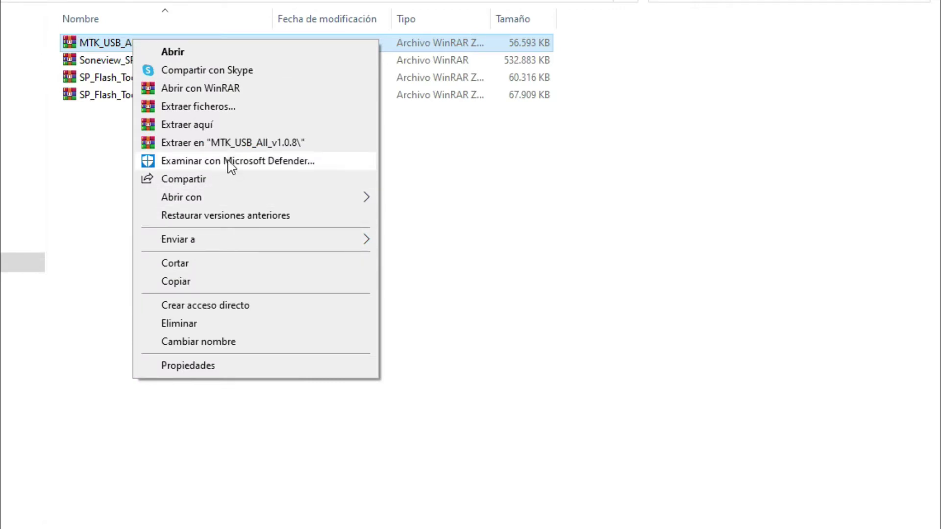
click(220, 128)
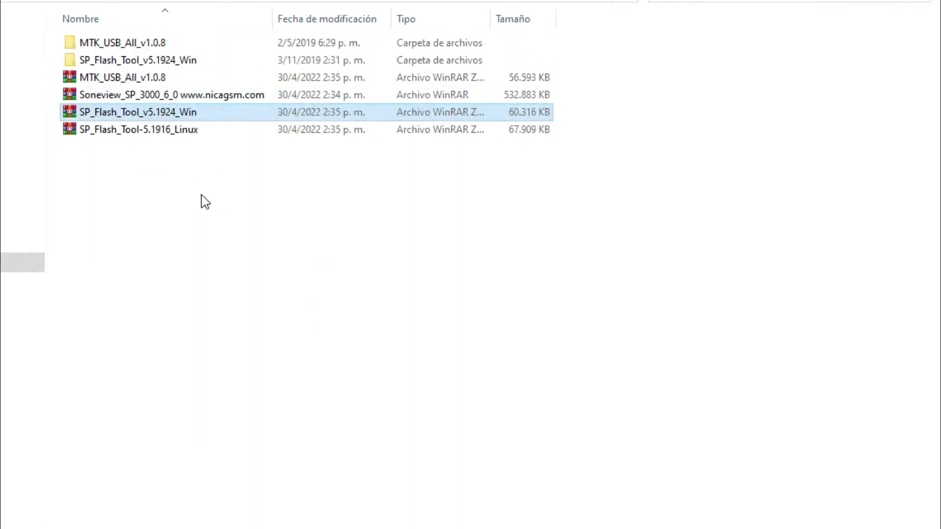
double_click(142, 47)
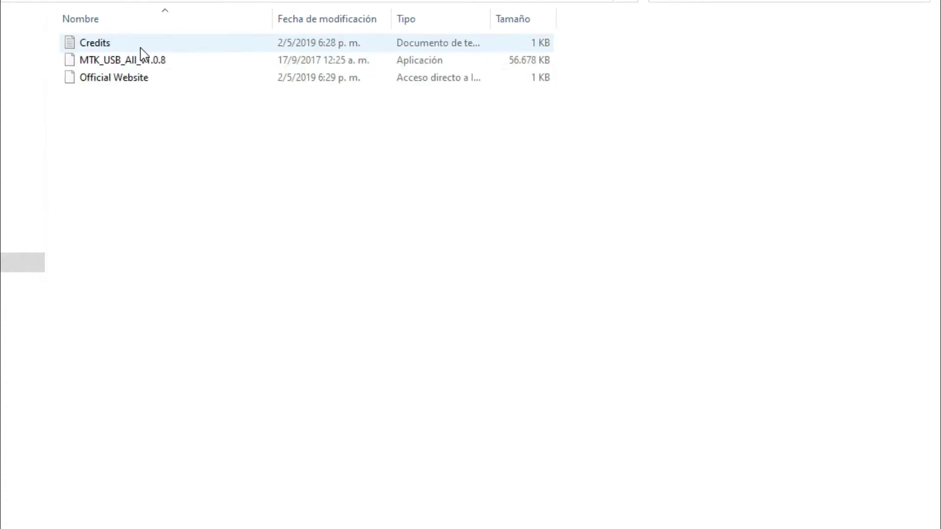
double_click(141, 61)
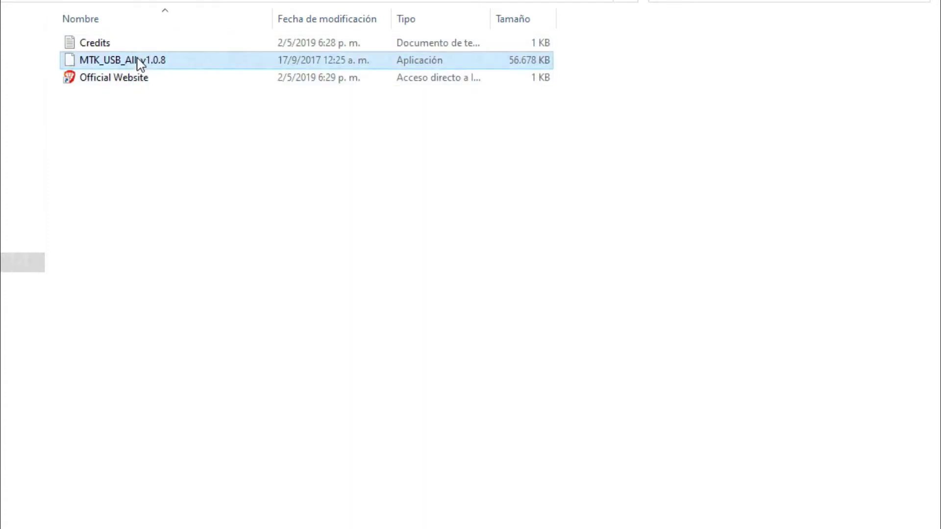
click(326, 466)
click(501, 497)
click(497, 499)
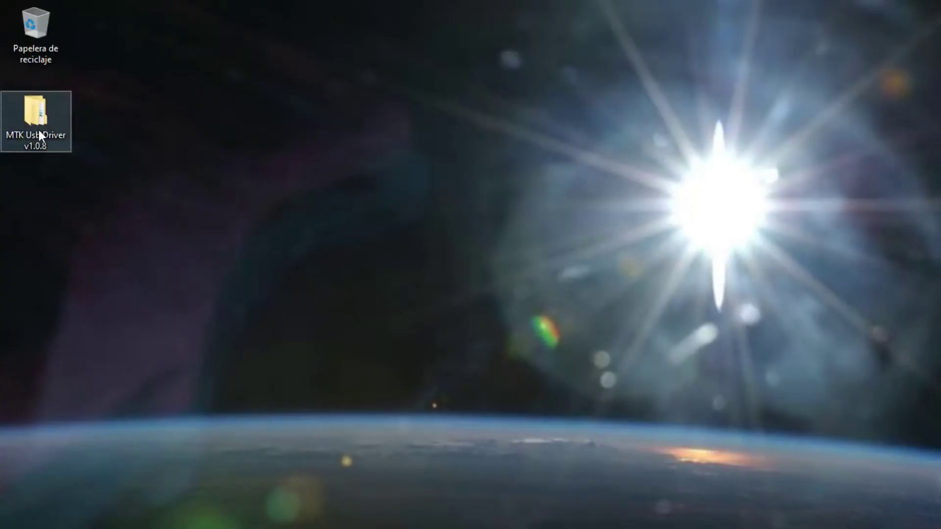
Step: Try to install the MediaTek SP drivers from Driver_Auto_Installer_.1524 in the desktop's MTK Usb Driver v1.0.8 folder
double_click(37, 127)
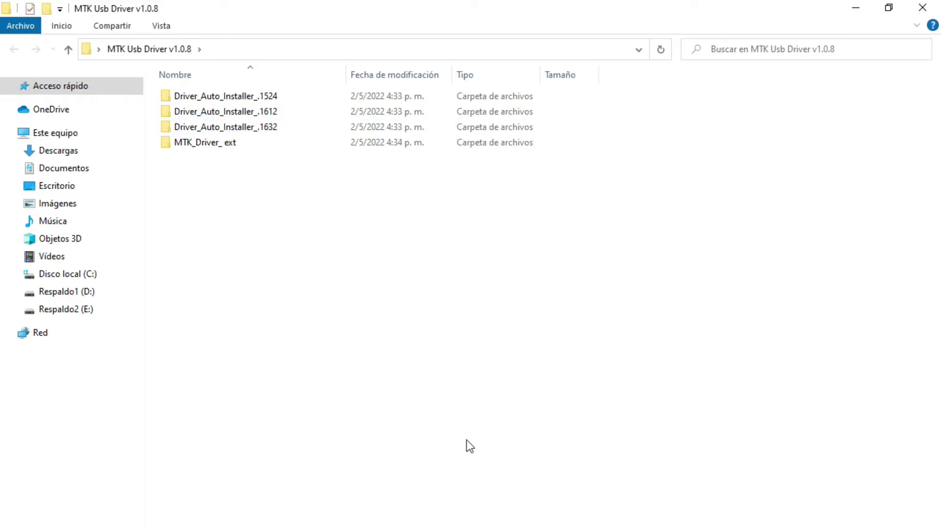
double_click(251, 98)
double_click(251, 98)
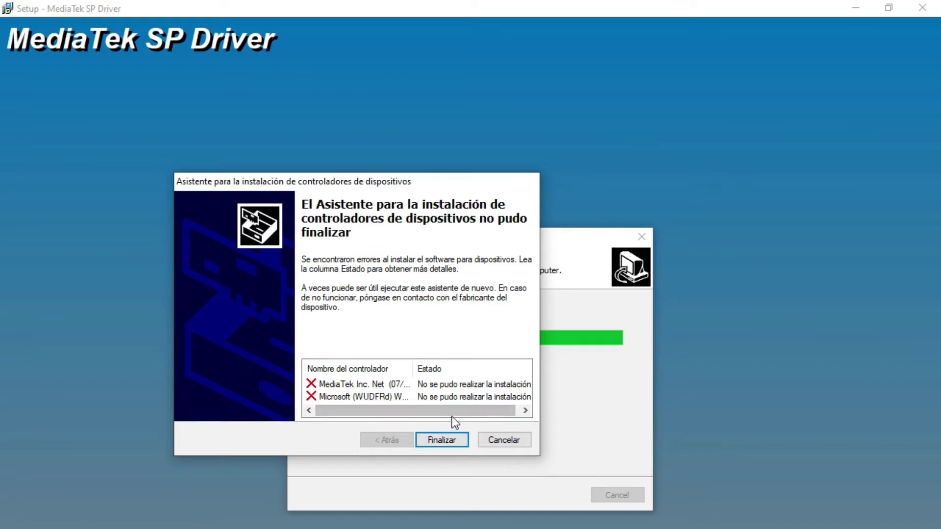
drag(510, 412, 514, 412)
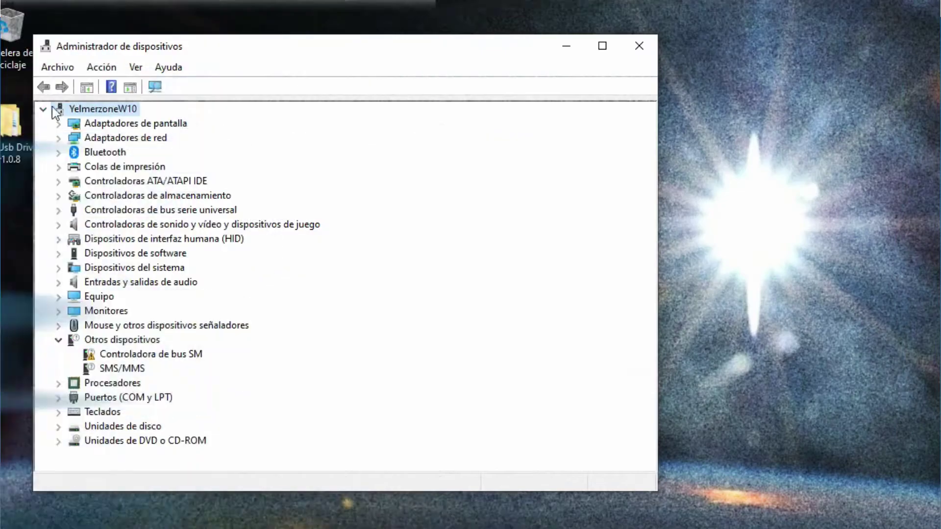
Step: Start the add-hardware wizard for this computer in Device Manager, choosing manual selection from a list, and continue to driver selection
click(49, 108)
click(102, 67)
click(120, 105)
click(409, 440)
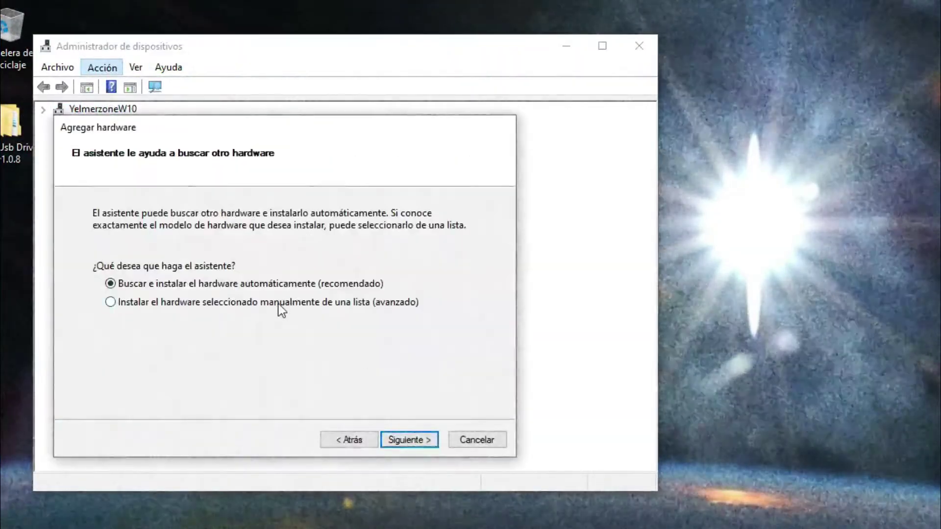
click(278, 305)
click(414, 441)
click(412, 440)
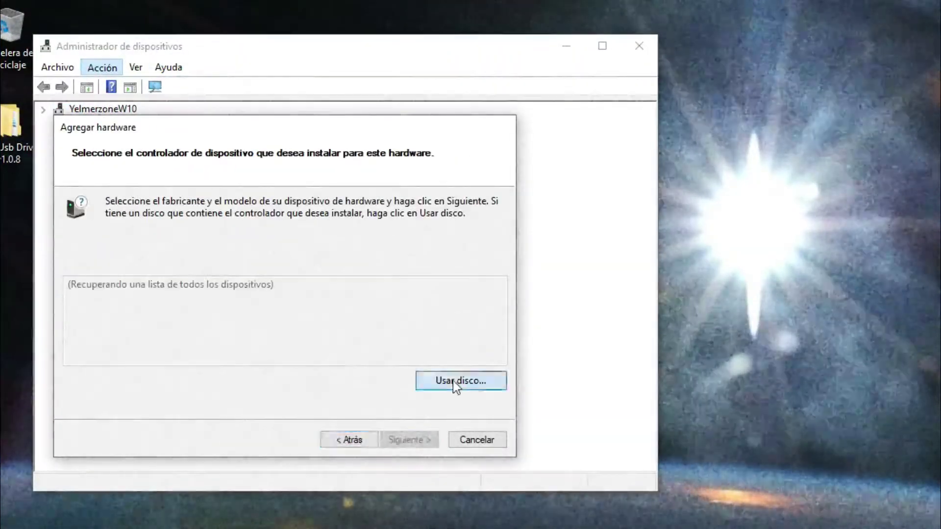
Step: Load an .inf driver file from disk, browsing into the desktop's MTK Usb Driver v1.0.8 folder
click(455, 384)
click(416, 368)
click(102, 255)
double_click(392, 289)
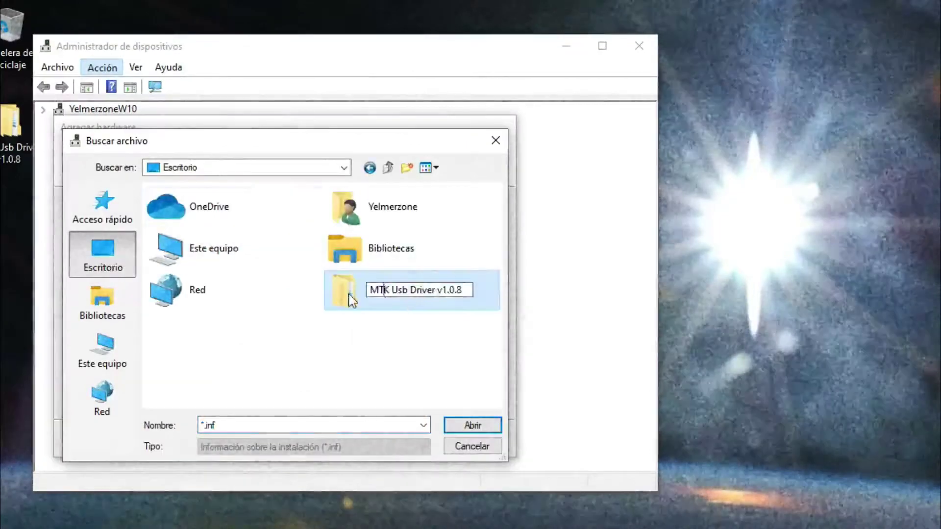
double_click(206, 251)
double_click(235, 254)
click(260, 242)
click(472, 426)
click(416, 252)
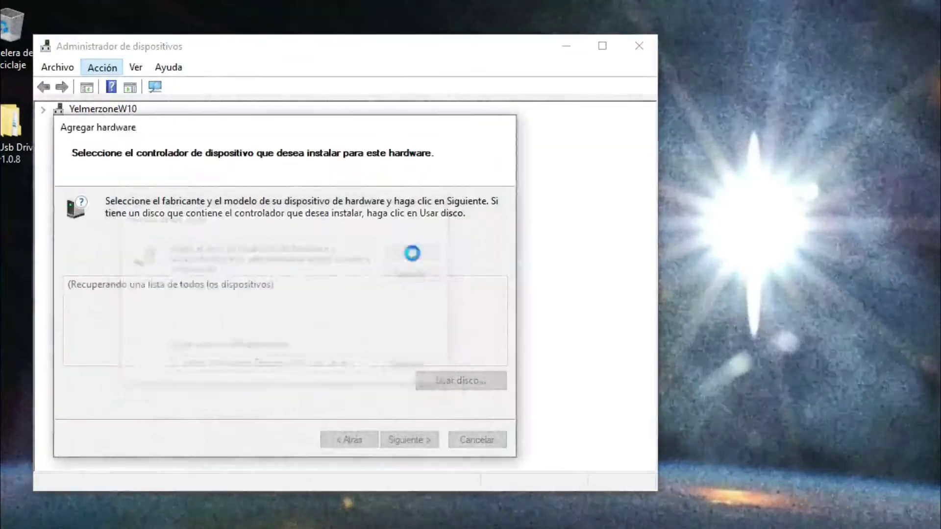
Step: Select MTP Device as the hardware and go ahead with its installation
click(142, 304)
click(273, 305)
click(407, 440)
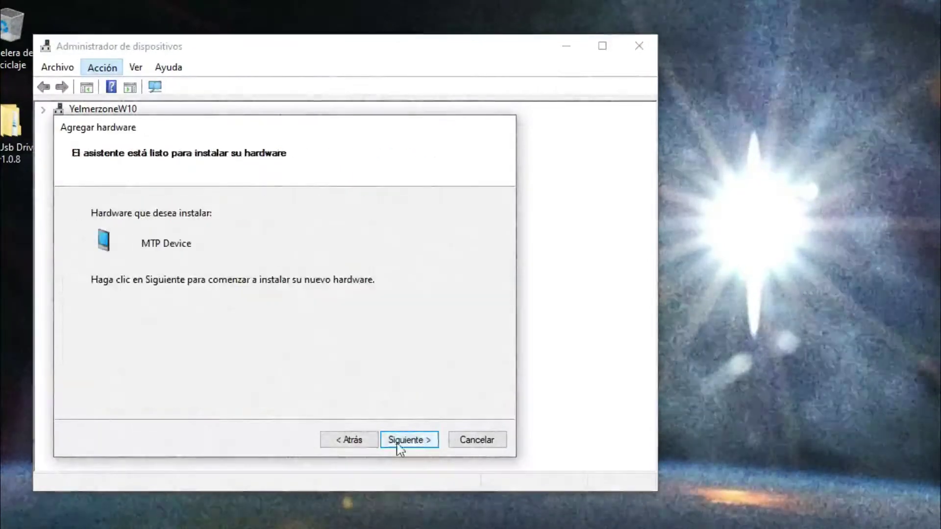
click(406, 440)
click(409, 440)
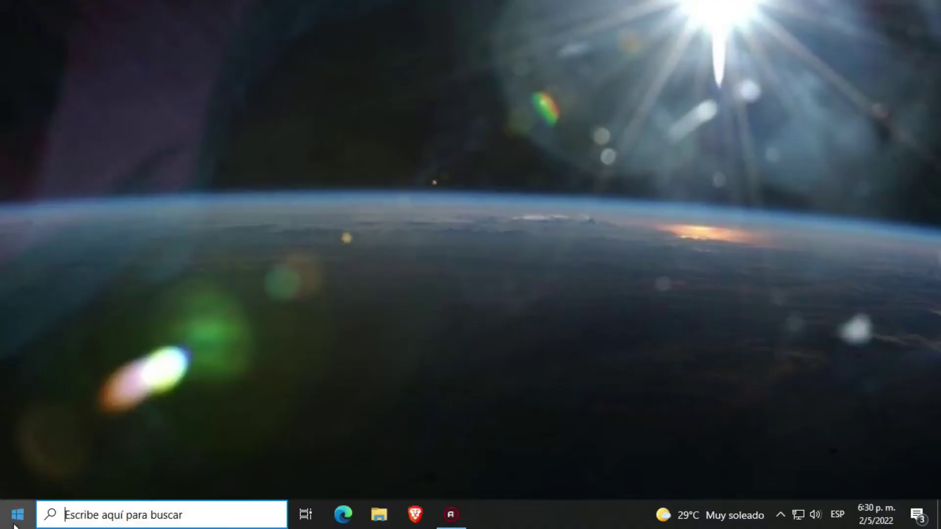
Step: Restart the PC into advanced startup from the recovery options of Windows Update and Security settings
click(15, 524)
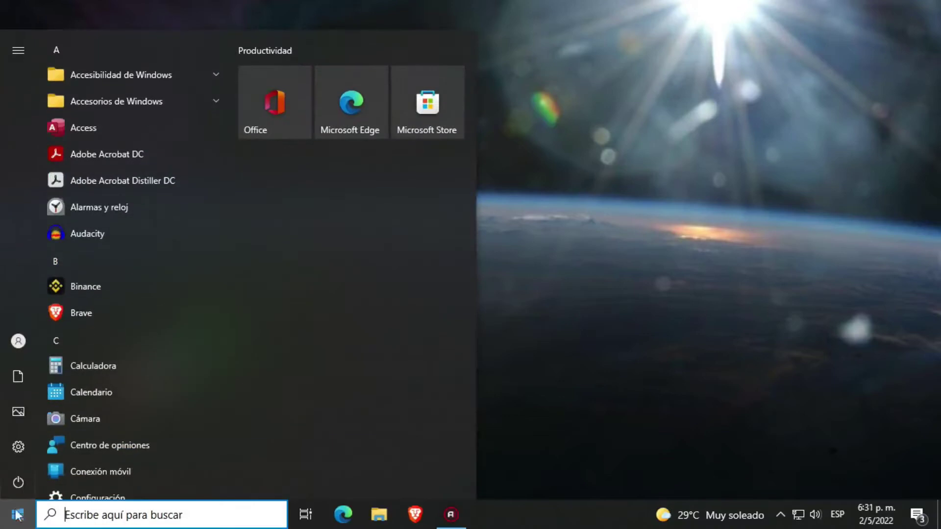
mouse_move(12, 456)
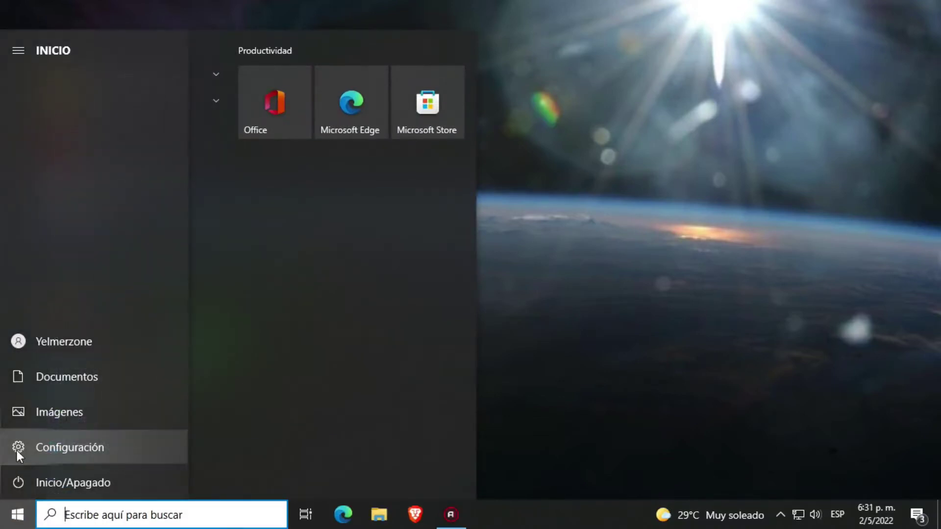
click(19, 450)
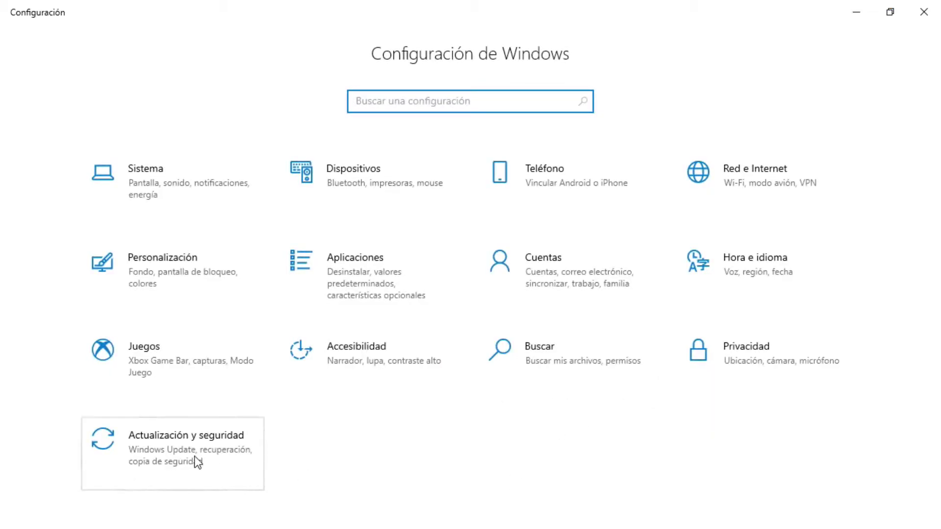
click(177, 463)
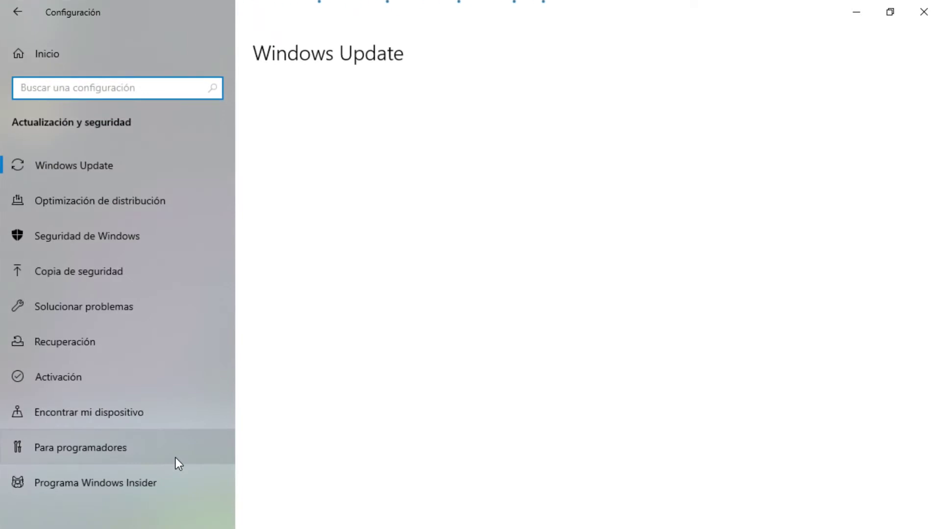
click(95, 344)
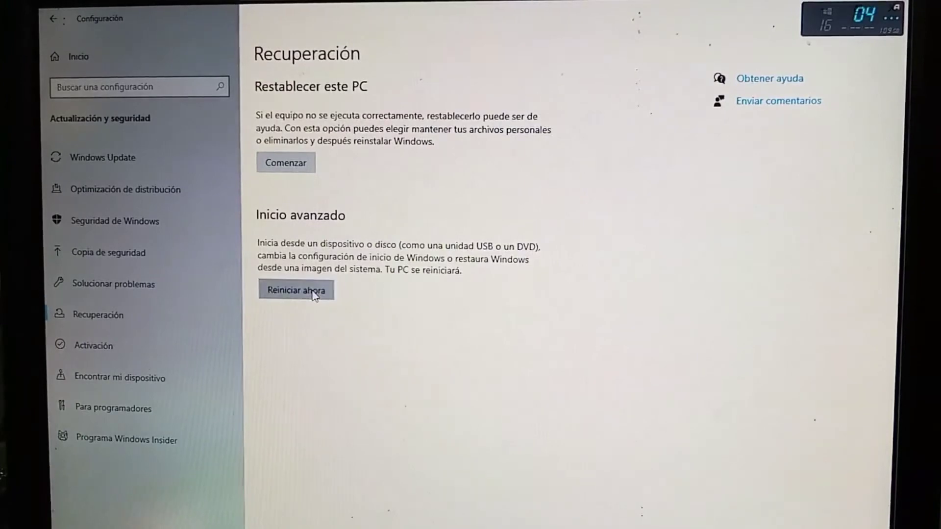
click(314, 290)
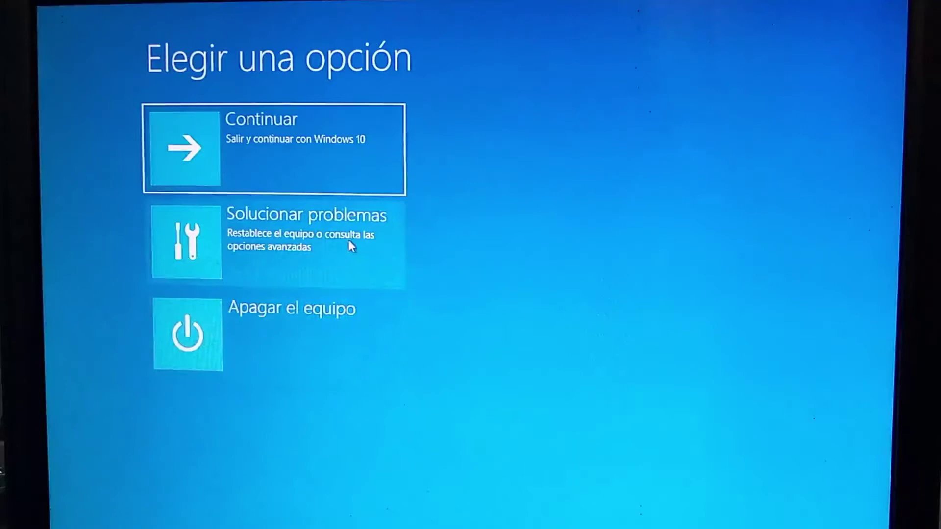
Step: Restart through the advanced troubleshooting Startup Settings and choose option 7 to disable driver signature enforcement
click(346, 265)
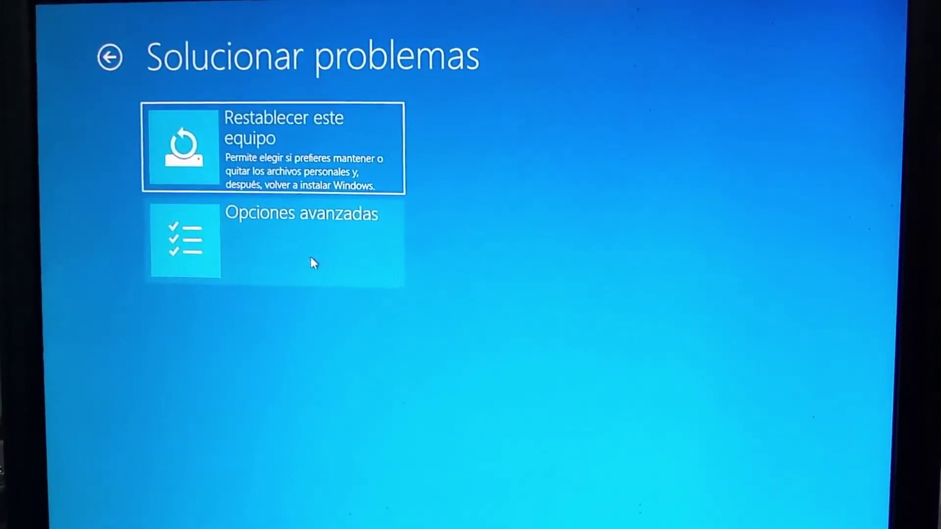
click(299, 257)
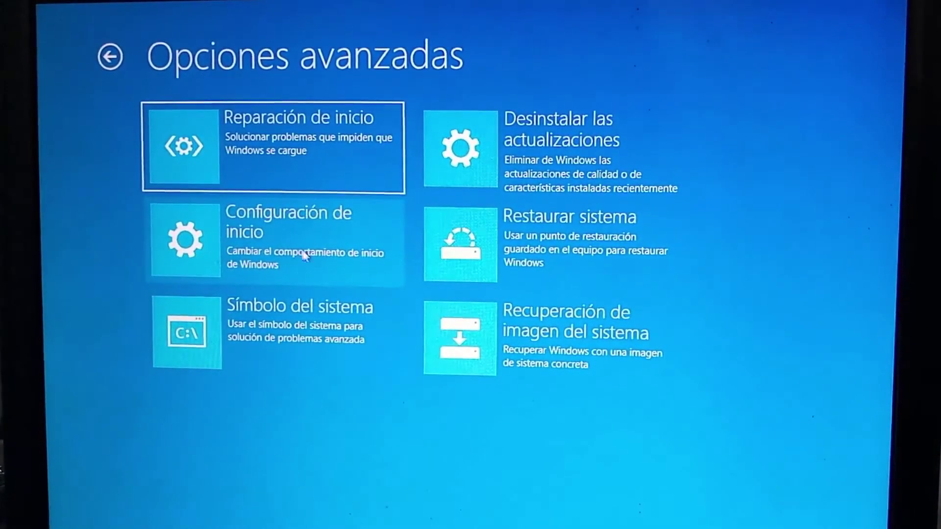
click(313, 267)
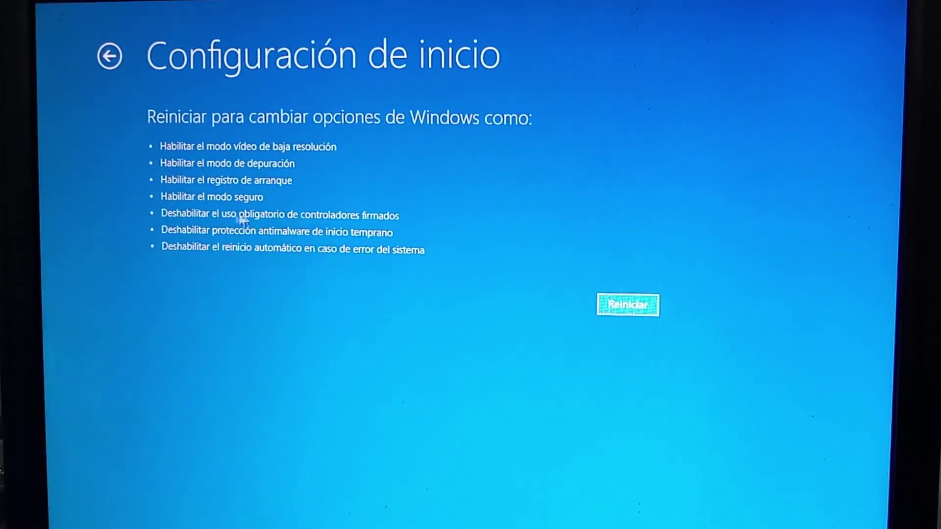
click(619, 307)
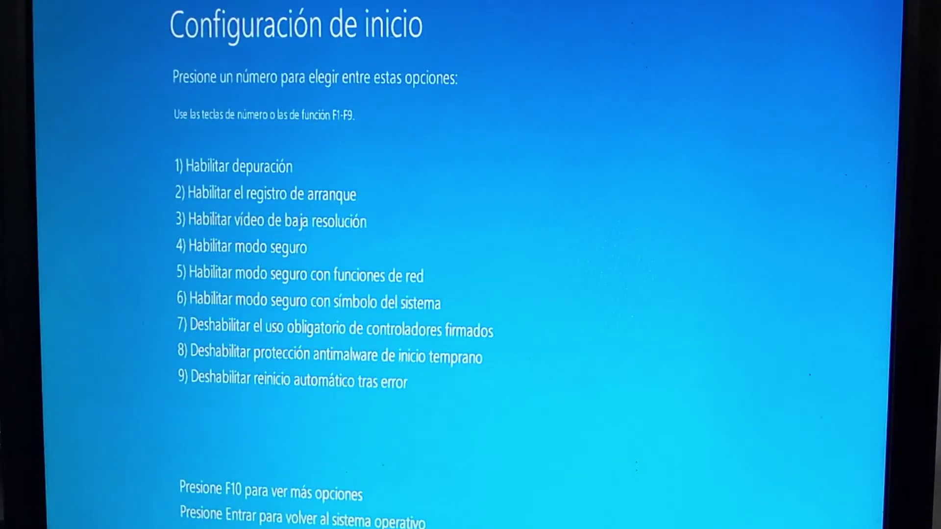
key(7)
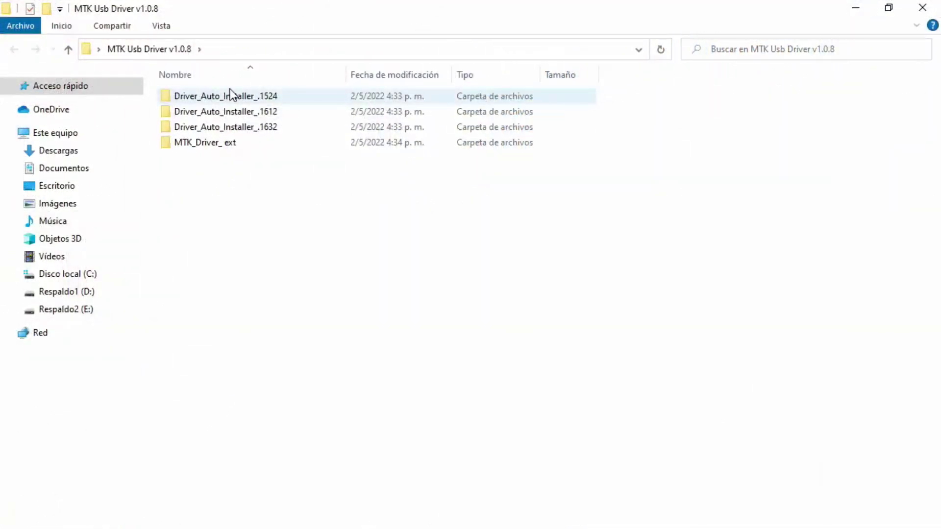
Step: Run the MediaTek SP driver installer in Driver_Auto_Installer_.1524, allow the unverified driver to install anyway, and close the driver folder window
double_click(230, 96)
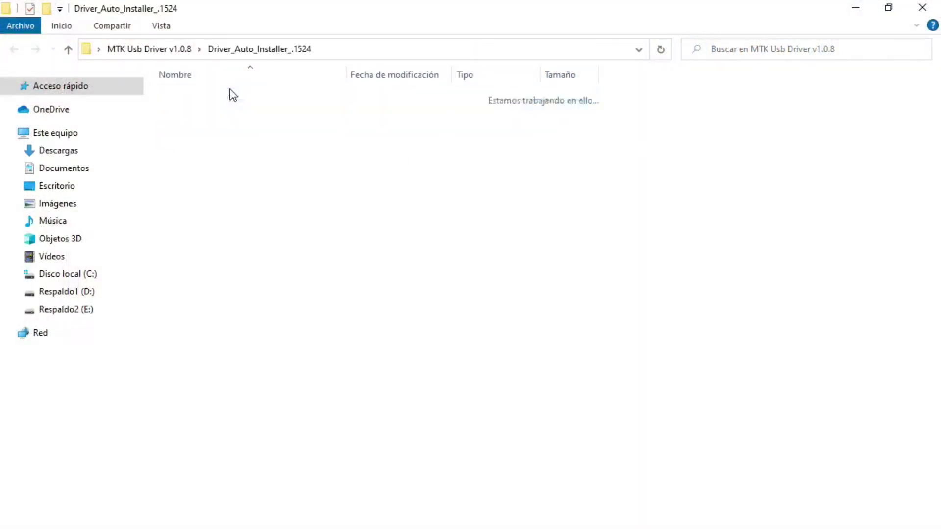
double_click(230, 97)
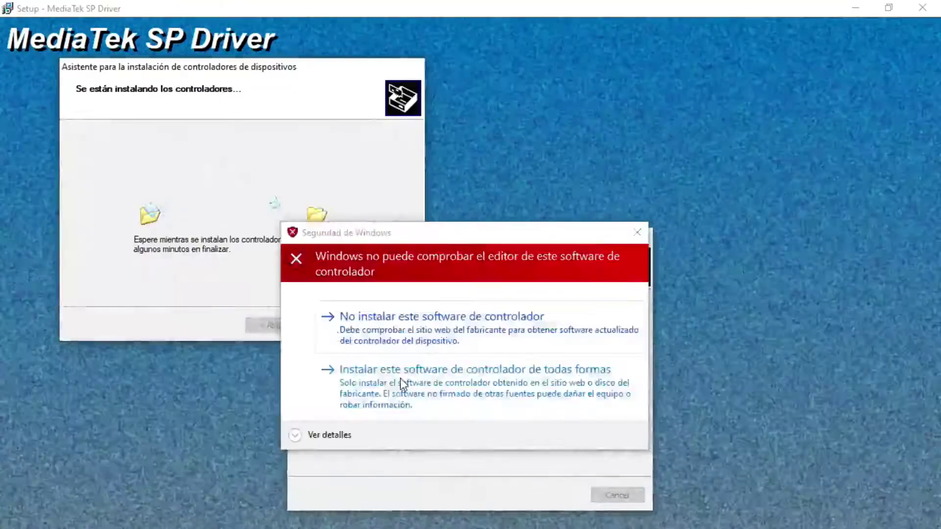
click(400, 384)
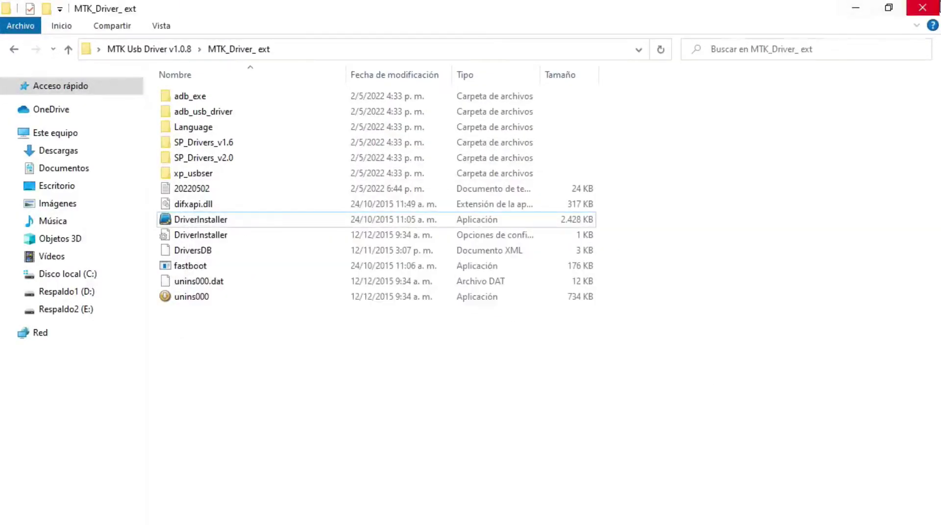
click(929, 8)
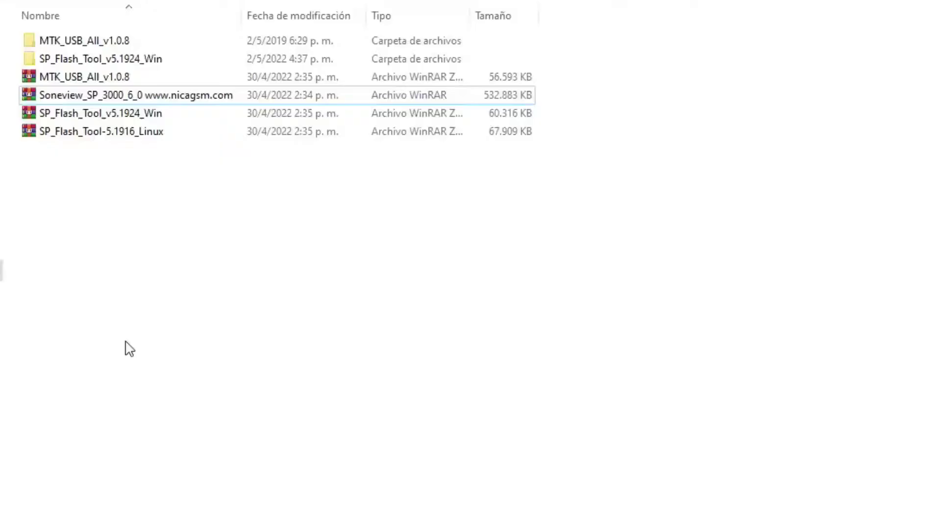
right_click(127, 96)
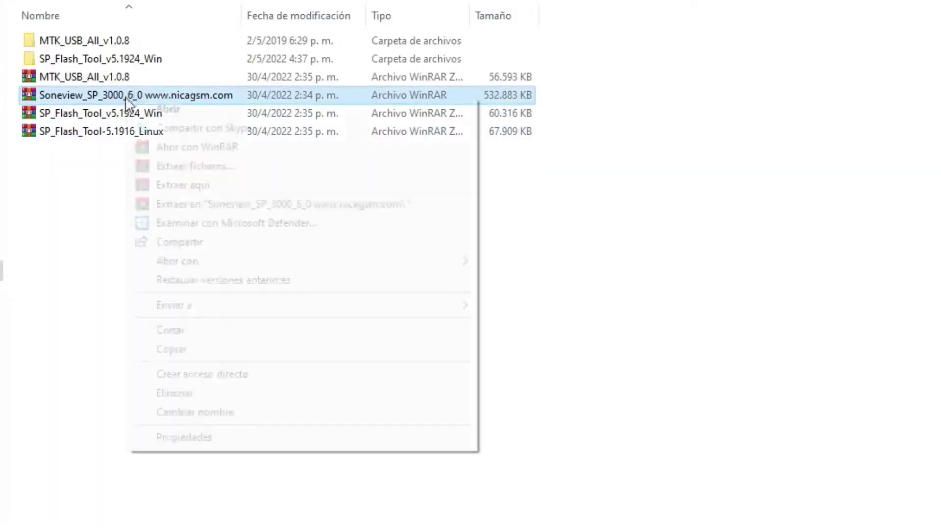
click(185, 191)
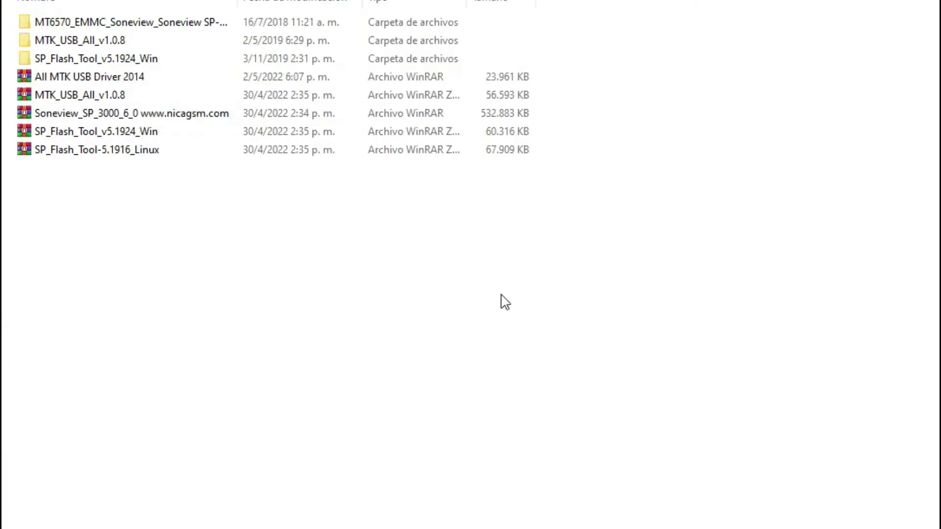
double_click(99, 61)
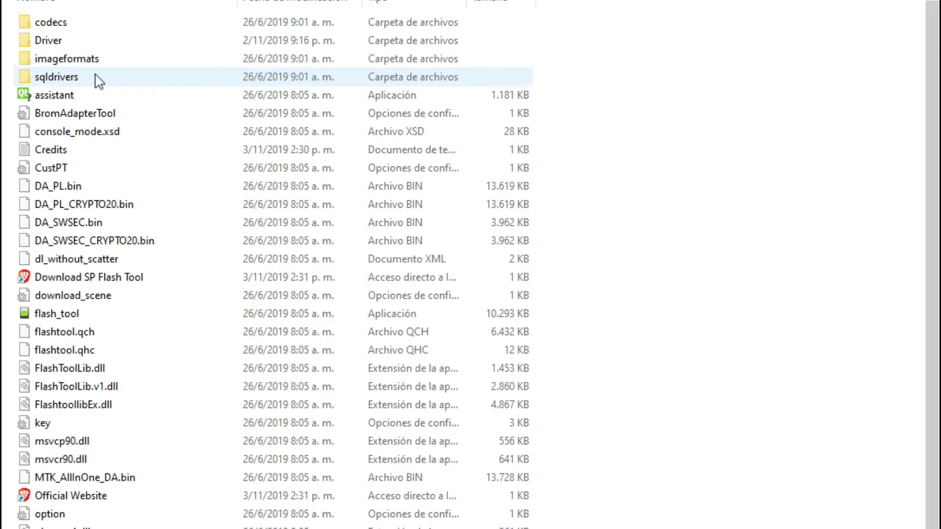
click(70, 317)
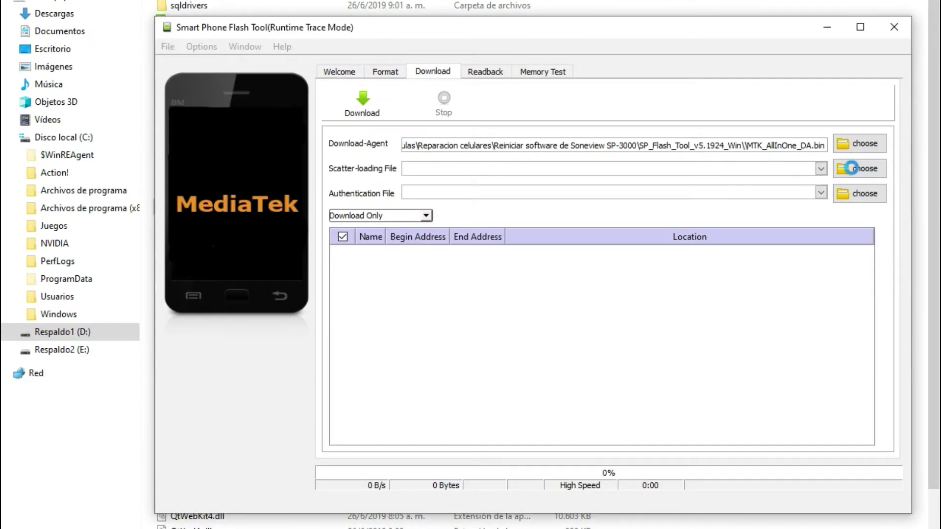
Step: Load the MT6570_Android_EMMC_scatter file from the MT6570_EMMC_Soneview firmware folder as the scatter-loading file
click(851, 168)
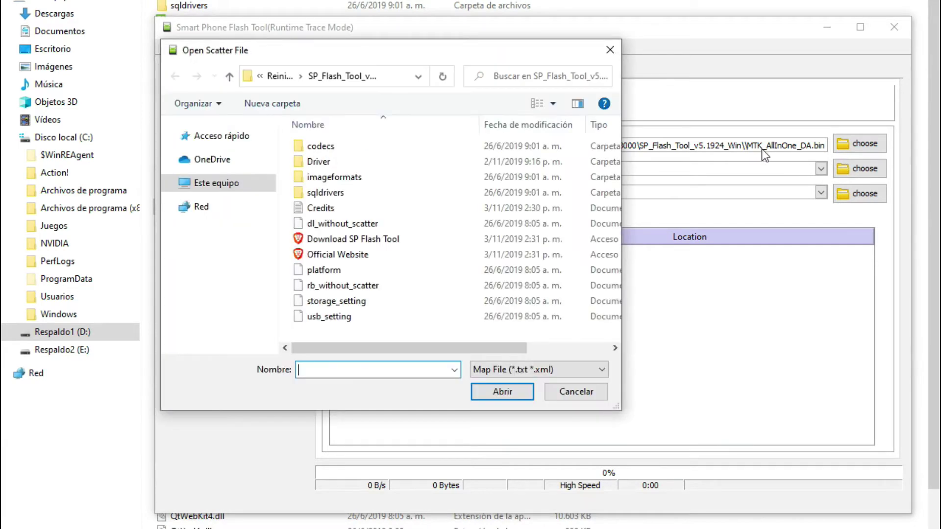
click(277, 77)
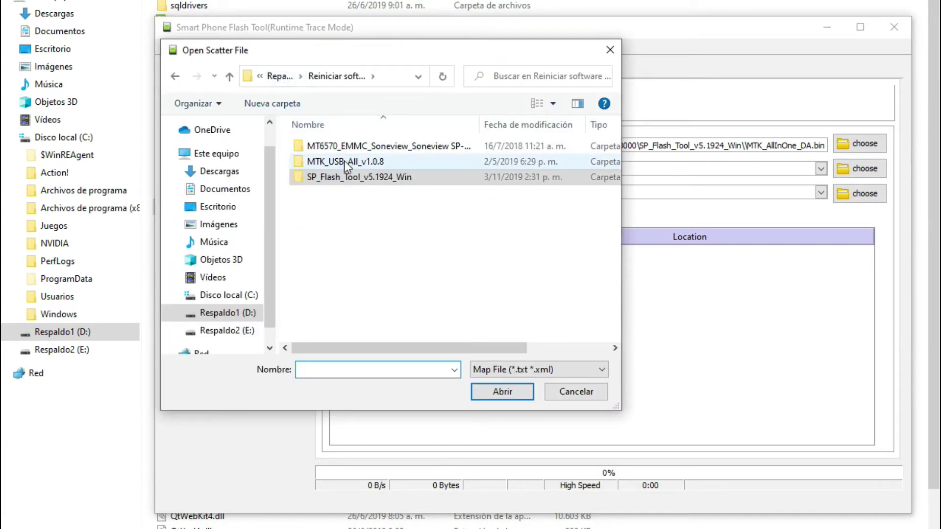
double_click(338, 147)
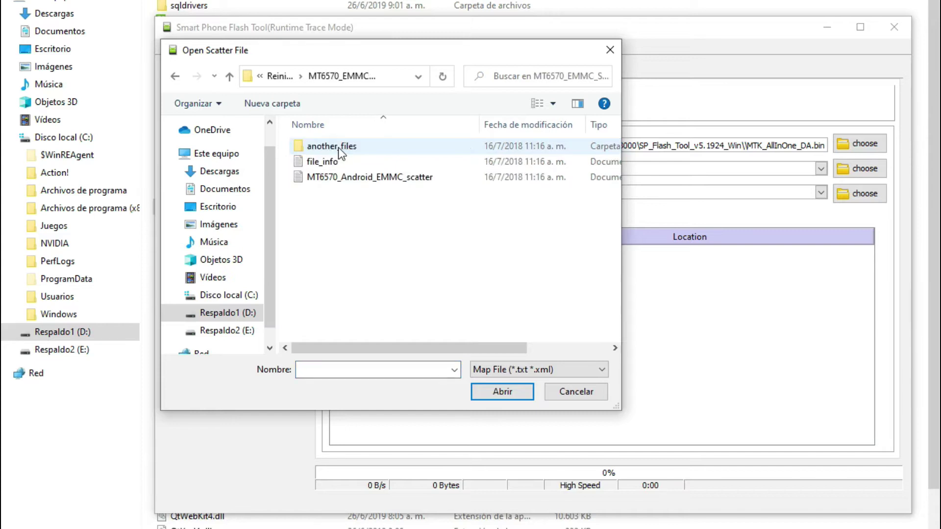
click(347, 176)
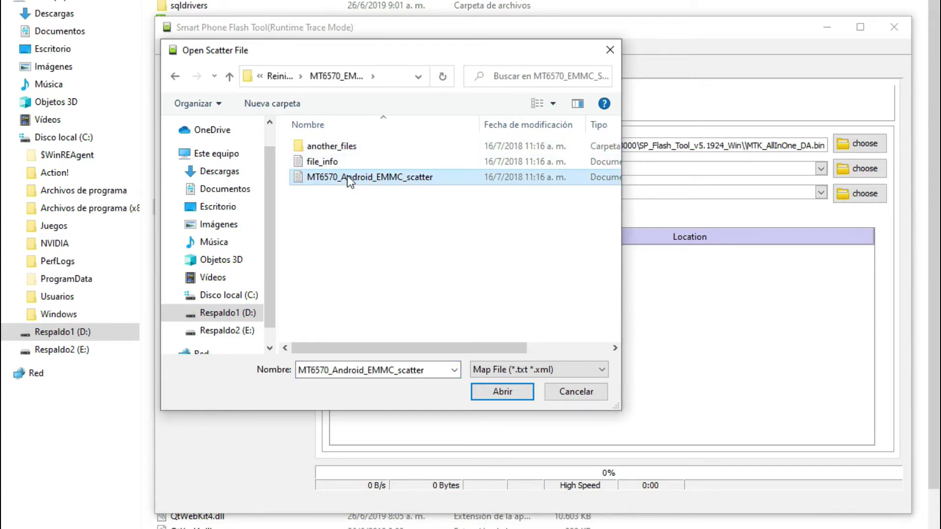
click(503, 393)
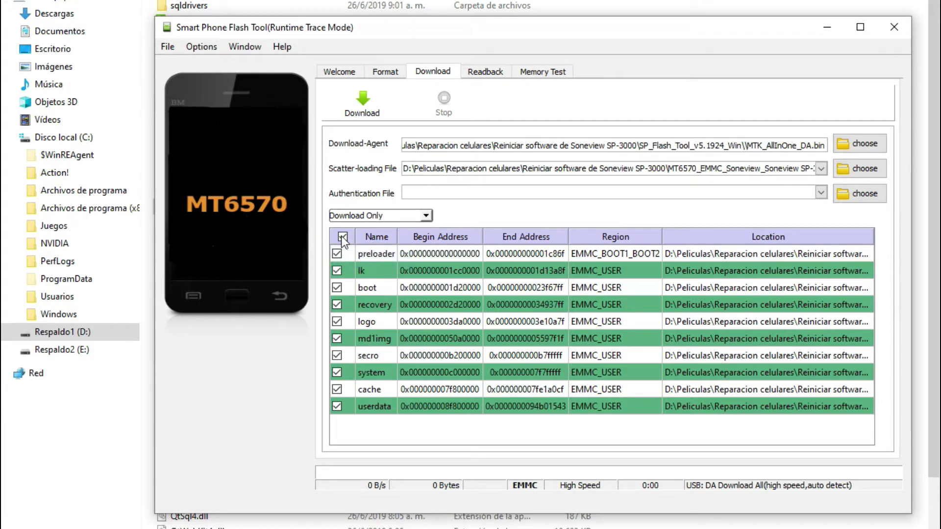
Step: Try to flash all the listed partitions to the phone in Download Only mode and dismiss the resulting dialog
click(377, 108)
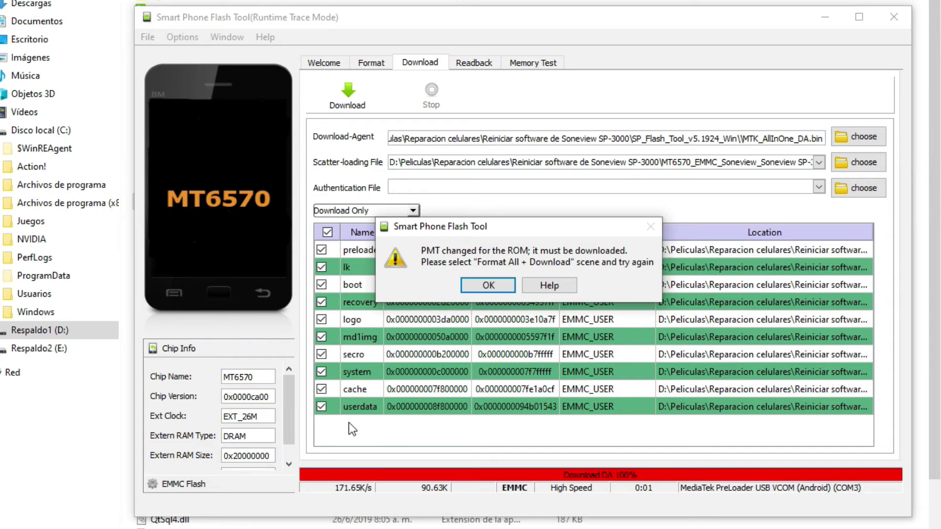
click(487, 289)
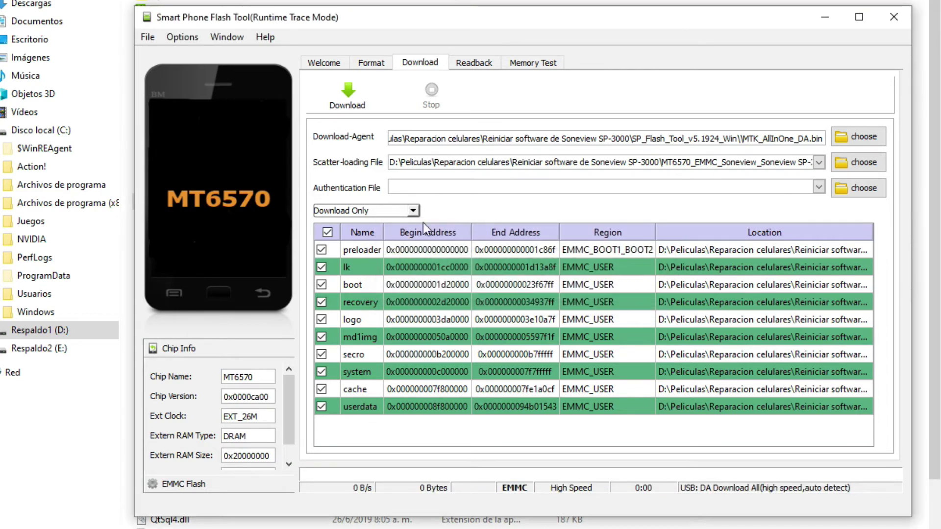
Step: Set the flashing mode to Format All + Download and start the firmware download to the phone
click(413, 212)
click(393, 222)
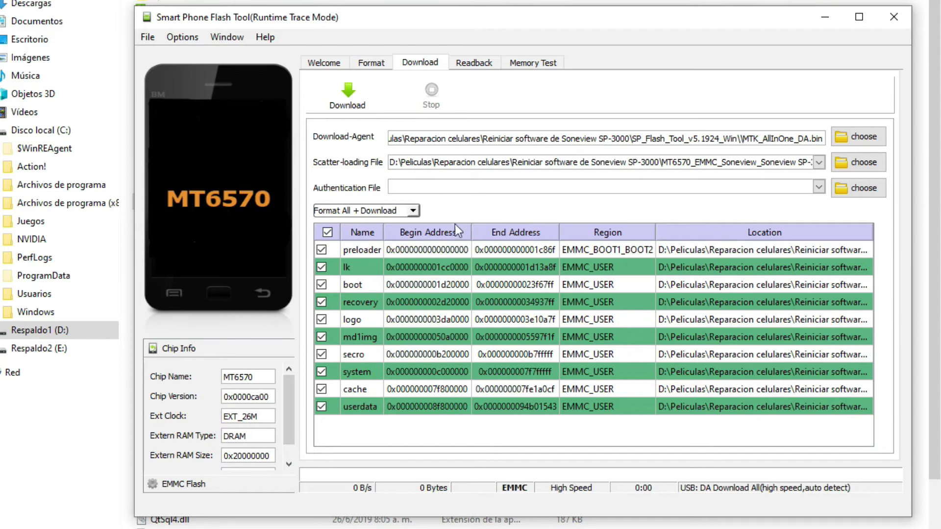
click(348, 103)
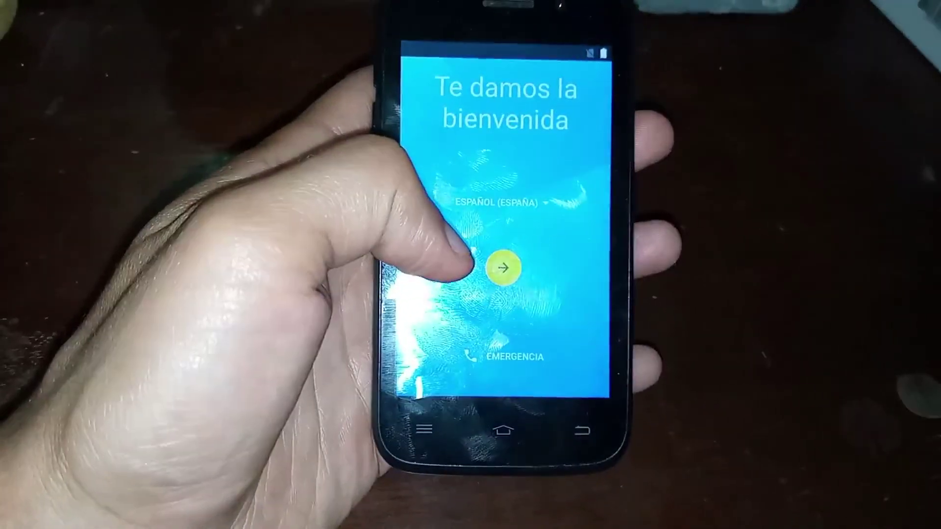
click(503, 267)
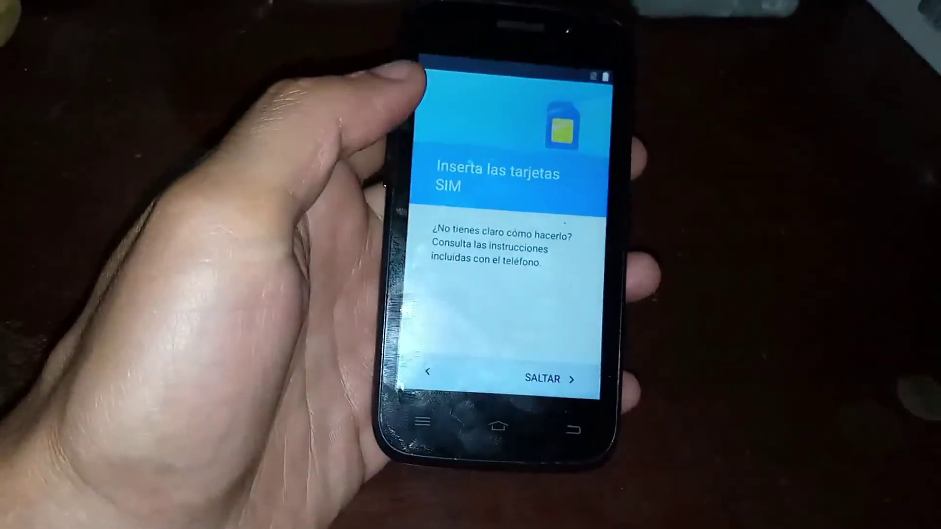
click(544, 379)
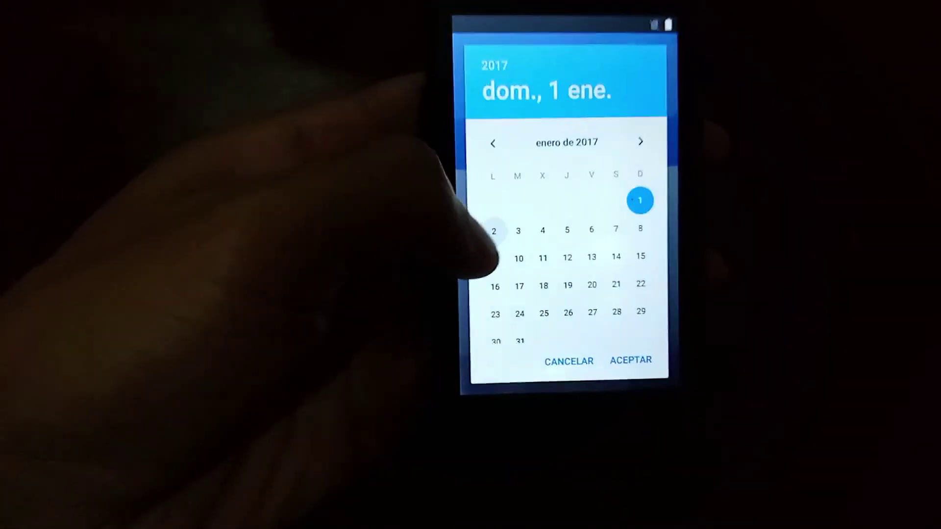
click(459, 211)
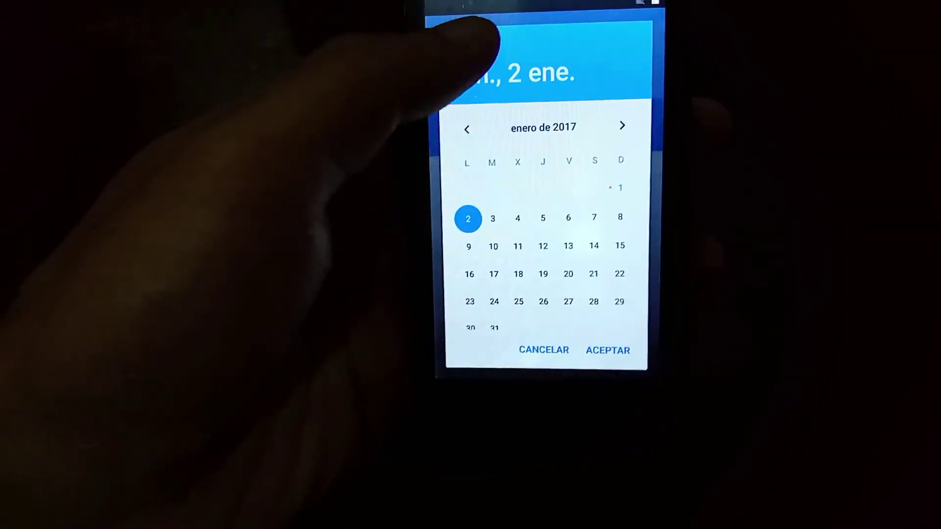
click(474, 45)
scroll(544, 216, down, 5)
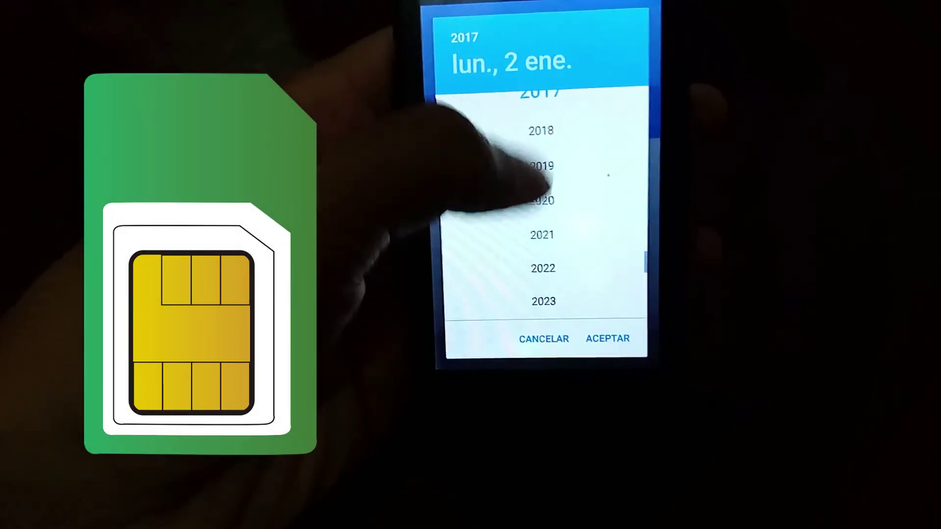
scroll(539, 221, down, 2)
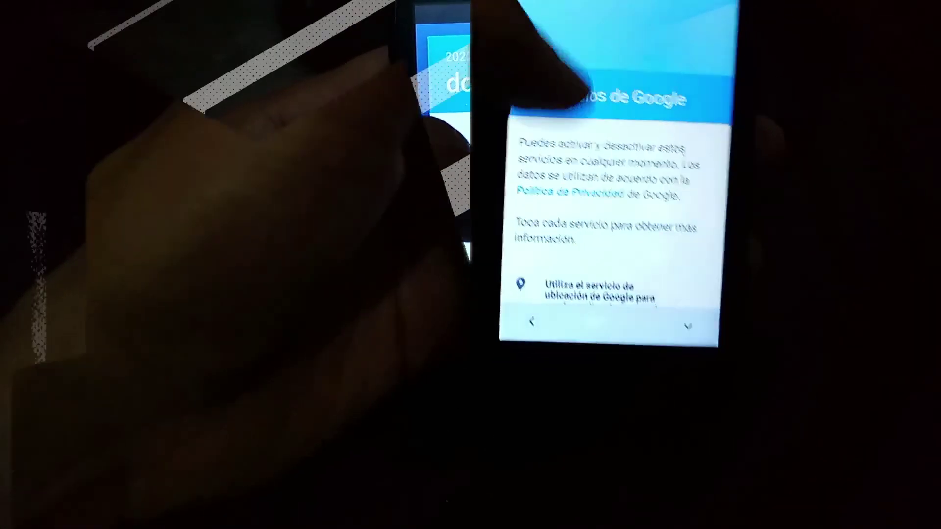
scroll(569, 147, down, 5)
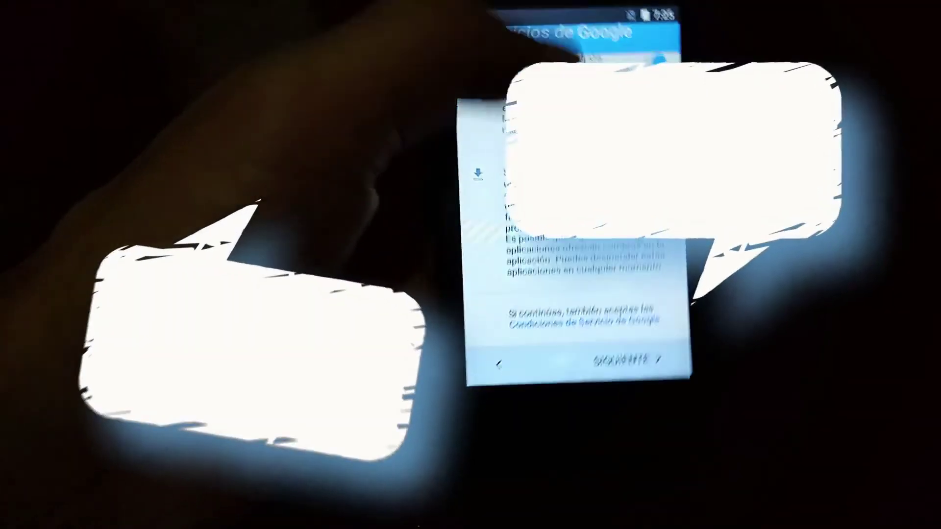
click(635, 378)
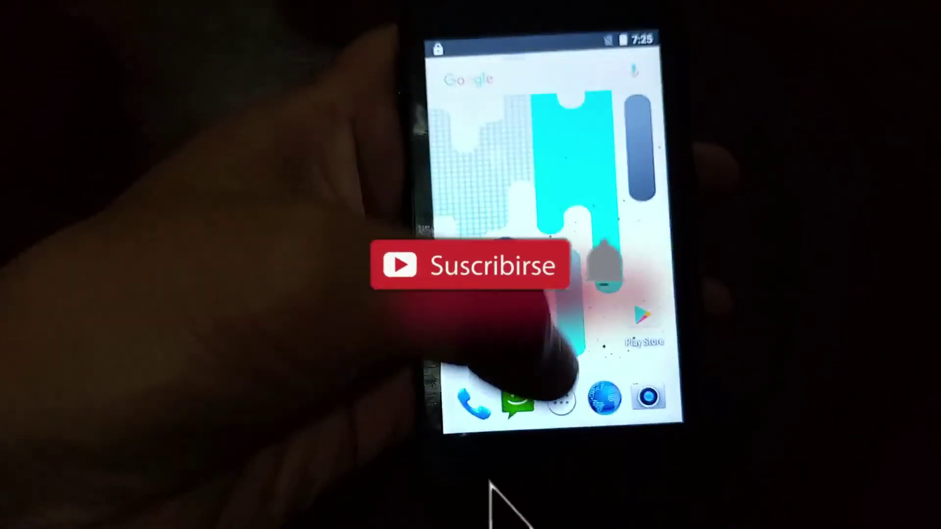
click(570, 417)
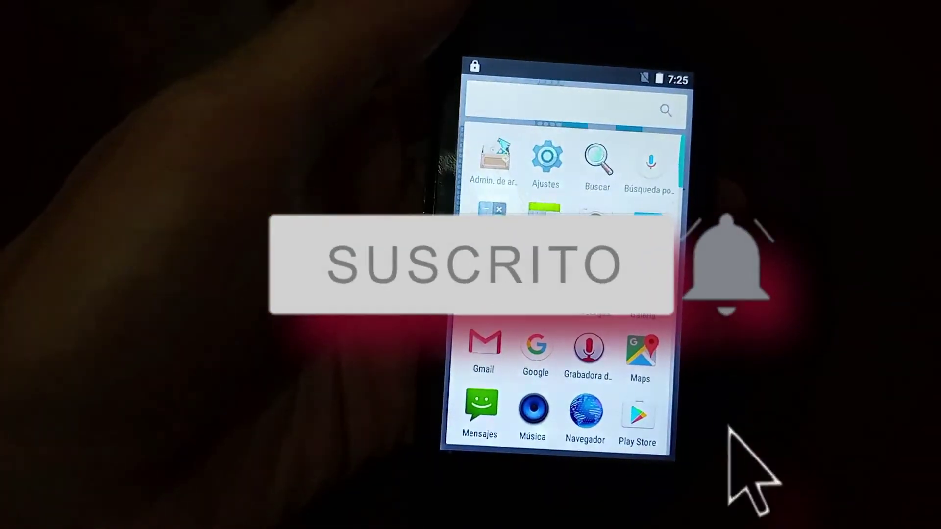
scroll(559, 343, down, 2)
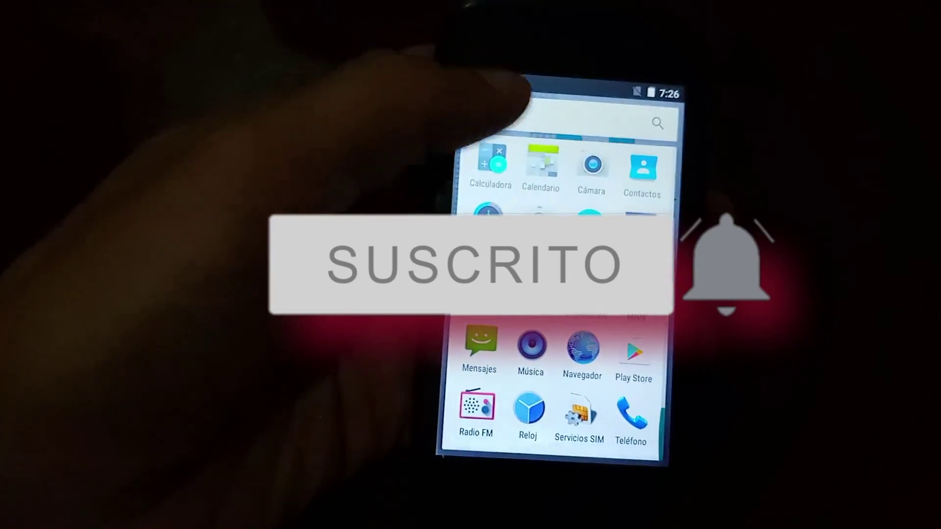
scroll(559, 270, up, 2)
scroll(559, 294, down, 2)
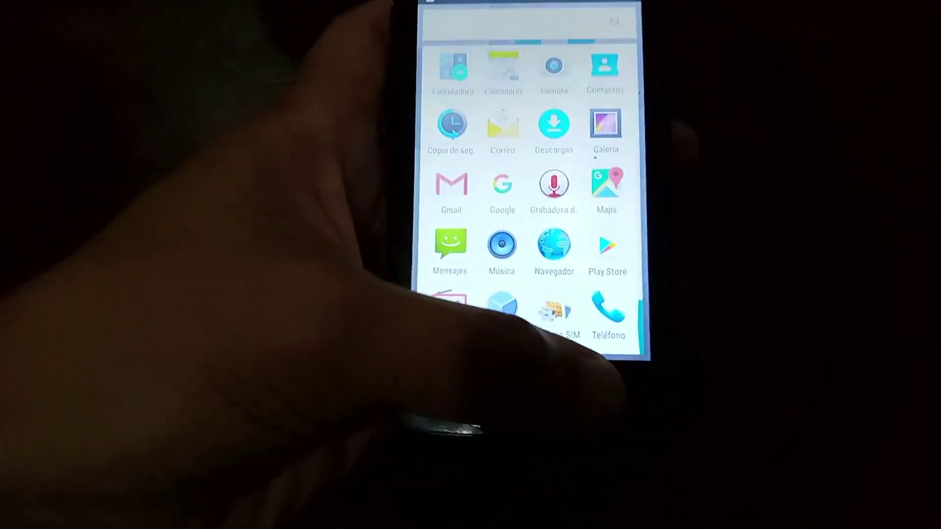